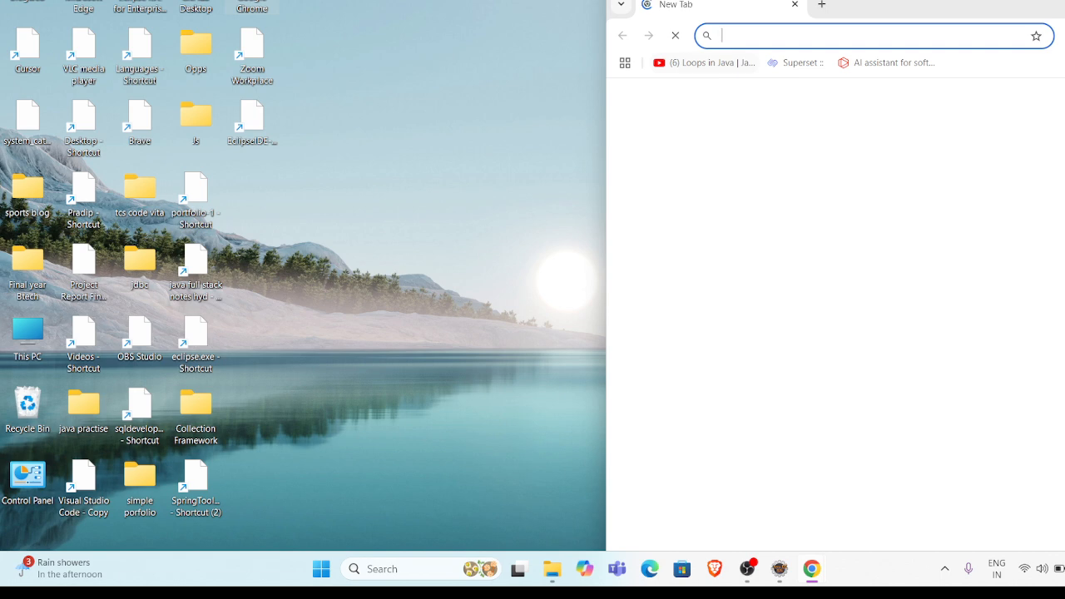
Maximize the browser window and search the web for "apache tomcat download".
key("super+Up")
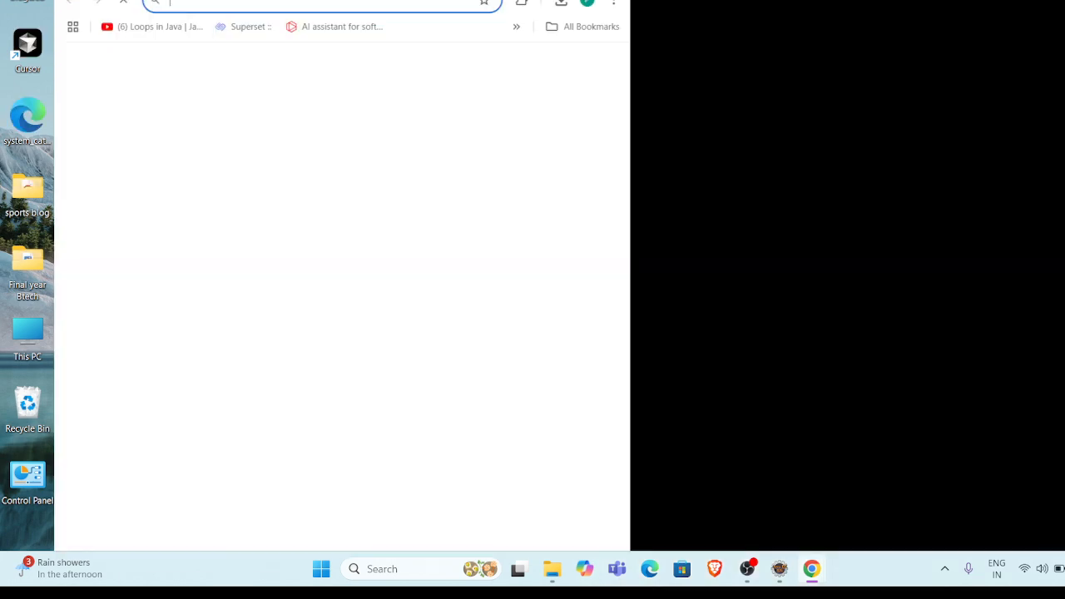
left_click(541, 4)
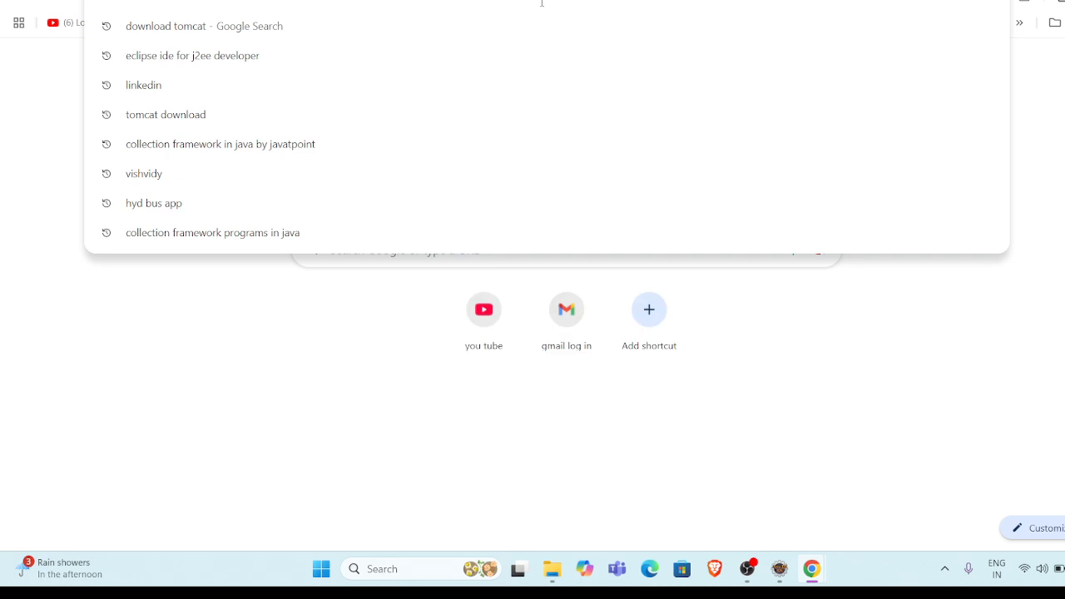
type("apche")
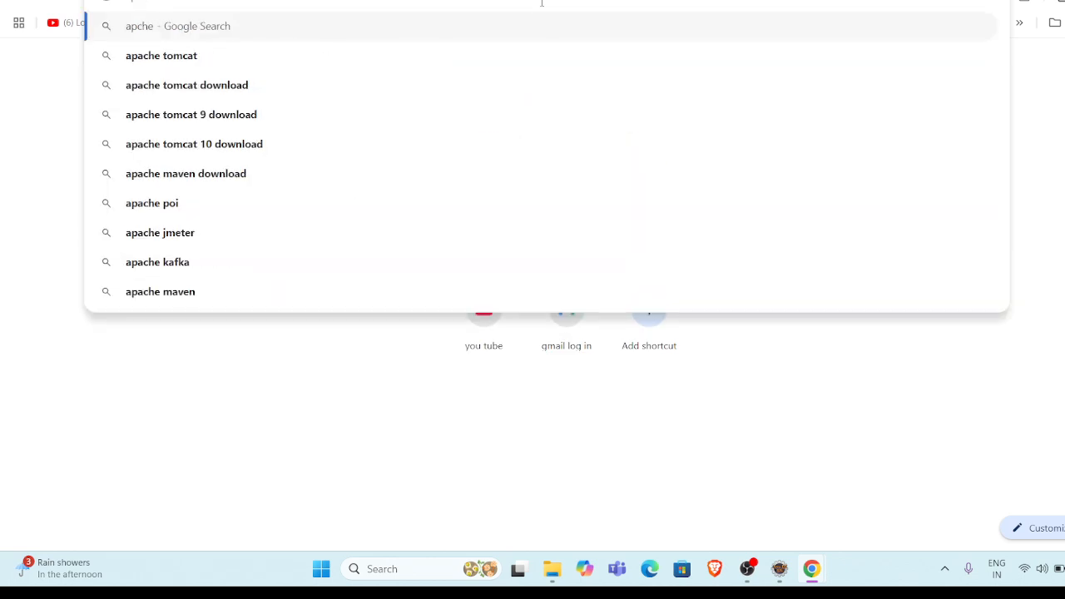
left_click(394, 89)
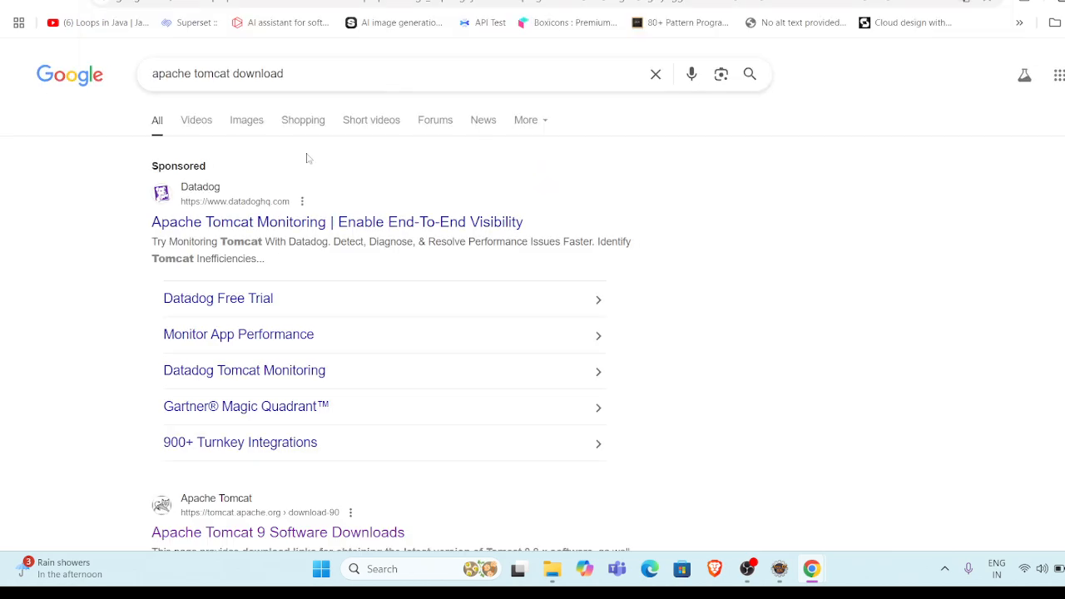
Open the Apache Tomcat 9 Software Downloads result and switch to the site's Tomcat 11 download page.
scroll(321, 272, "down", 1)
scroll(320, 273, "down", 2)
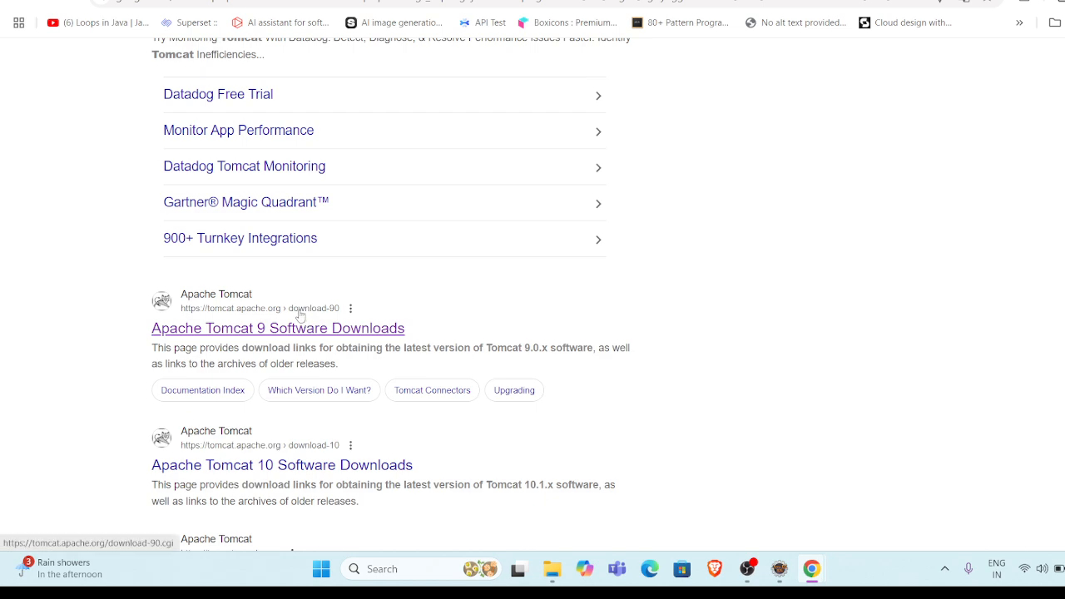
left_click(299, 316)
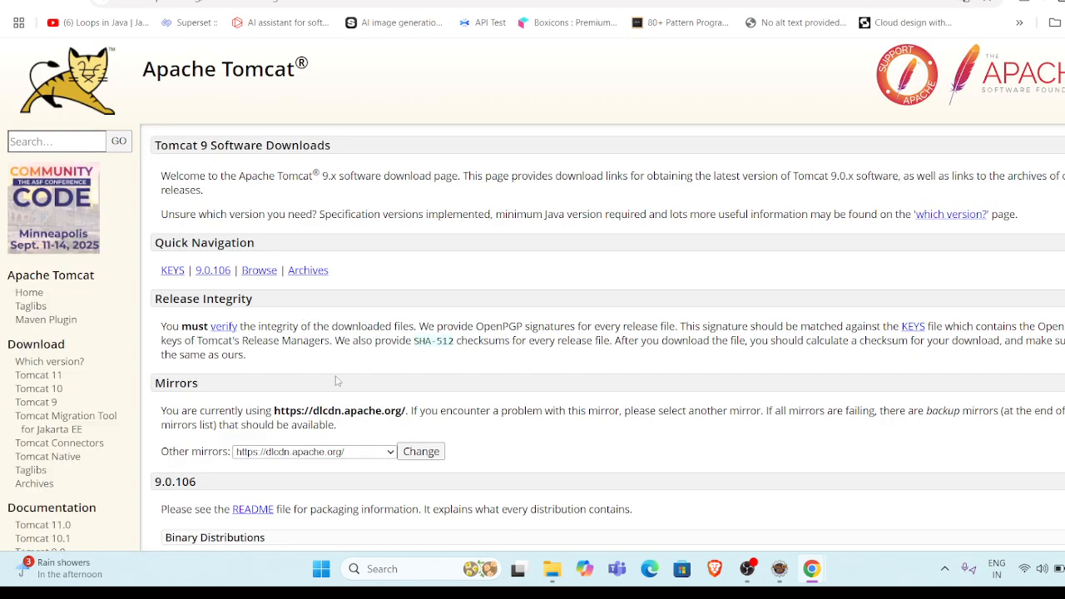
scroll(337, 380, "down", 1)
scroll(337, 380, "down", 1)
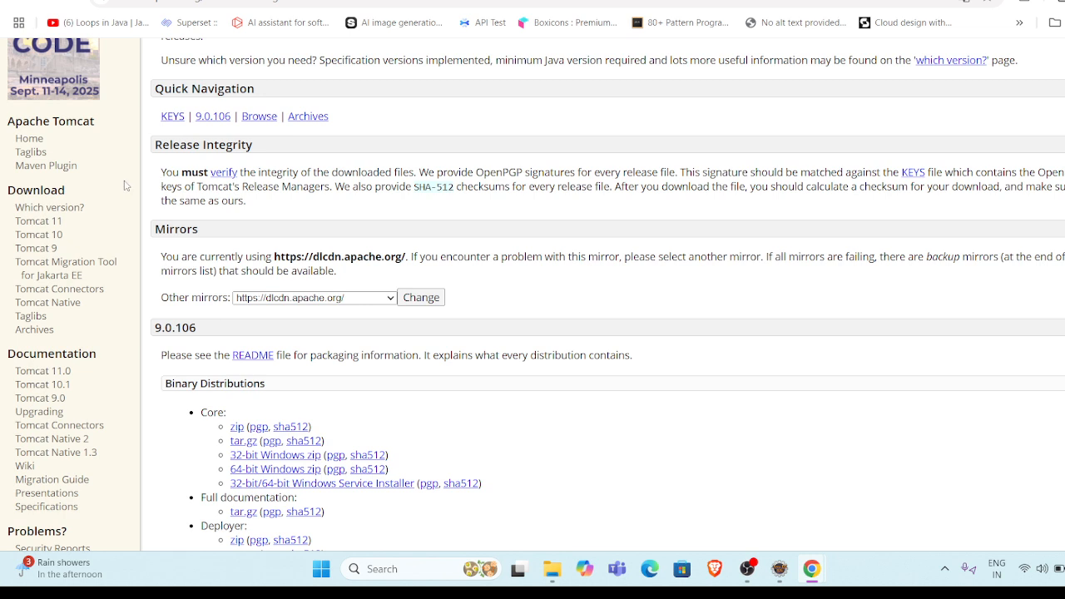
left_click(86, 225)
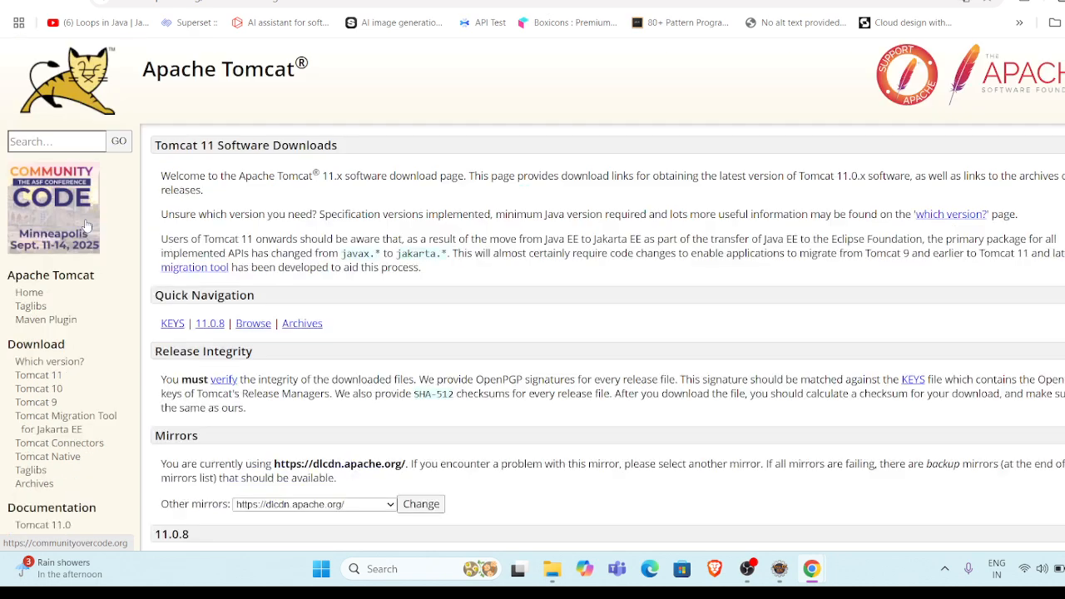
Locate the Windows zip among the 11.0.8 core distributions and show the downloaded apache-tomcat-11.0.8-windows-x64 (4).zip in its folder.
scroll(371, 218, "down", 3)
scroll(379, 235, "down", 3)
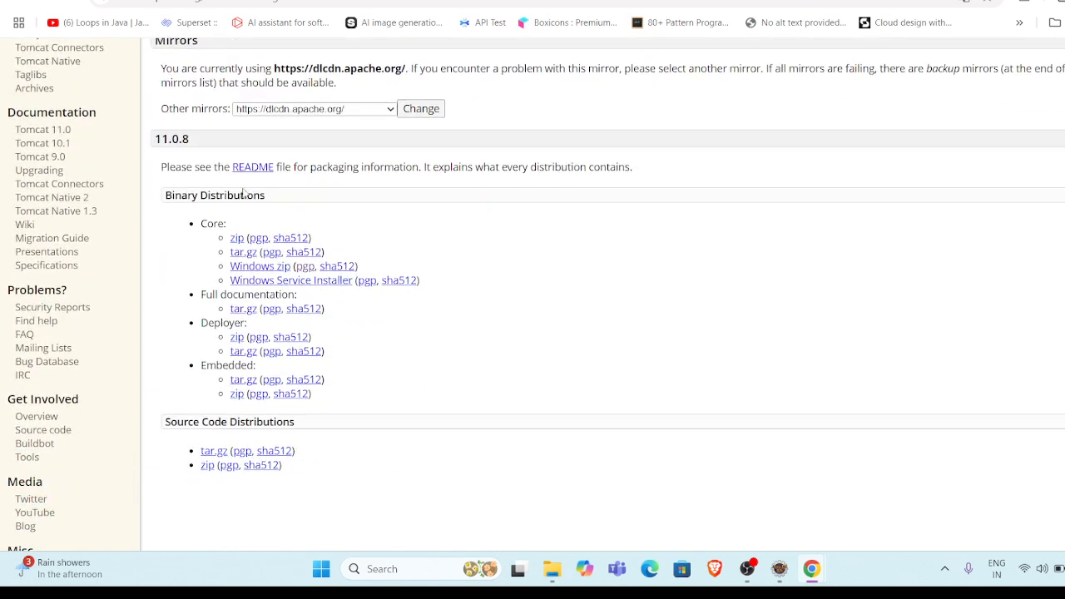
scroll(322, 203, "down", 1)
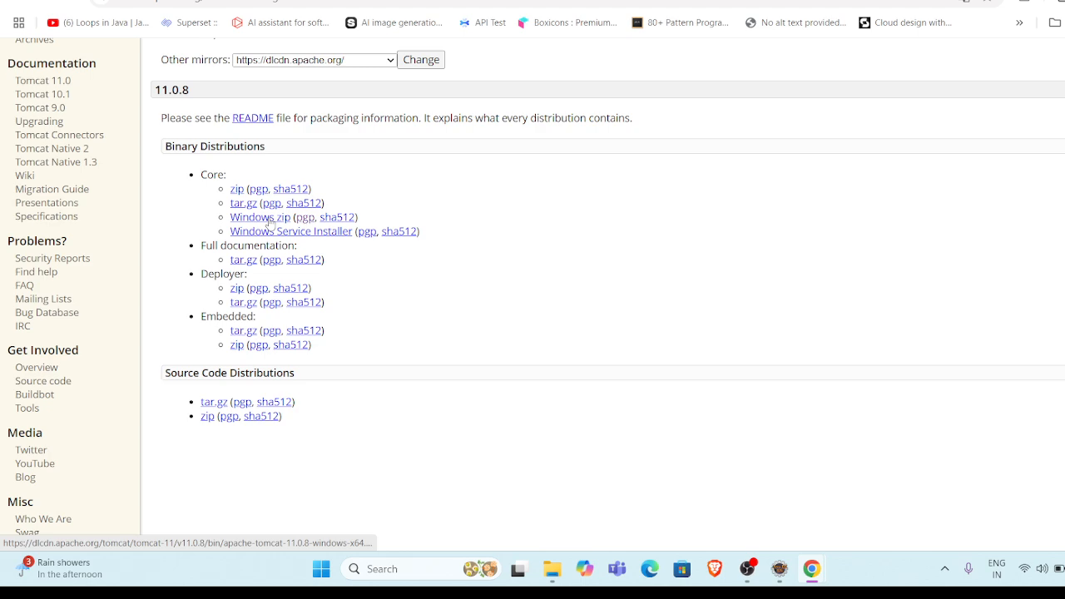
key("ctrl+j")
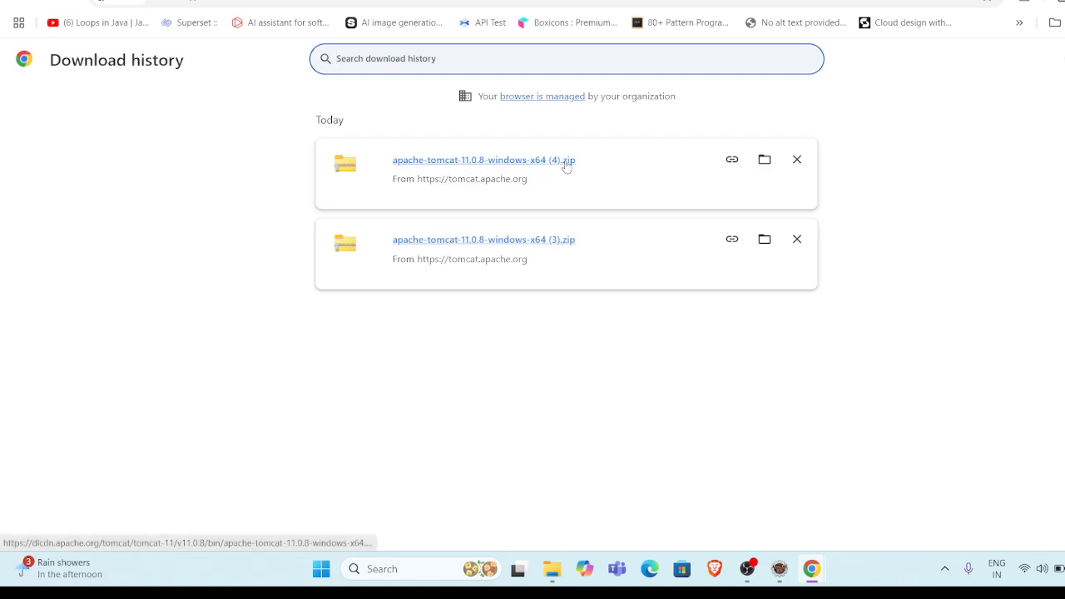
left_click(764, 160)
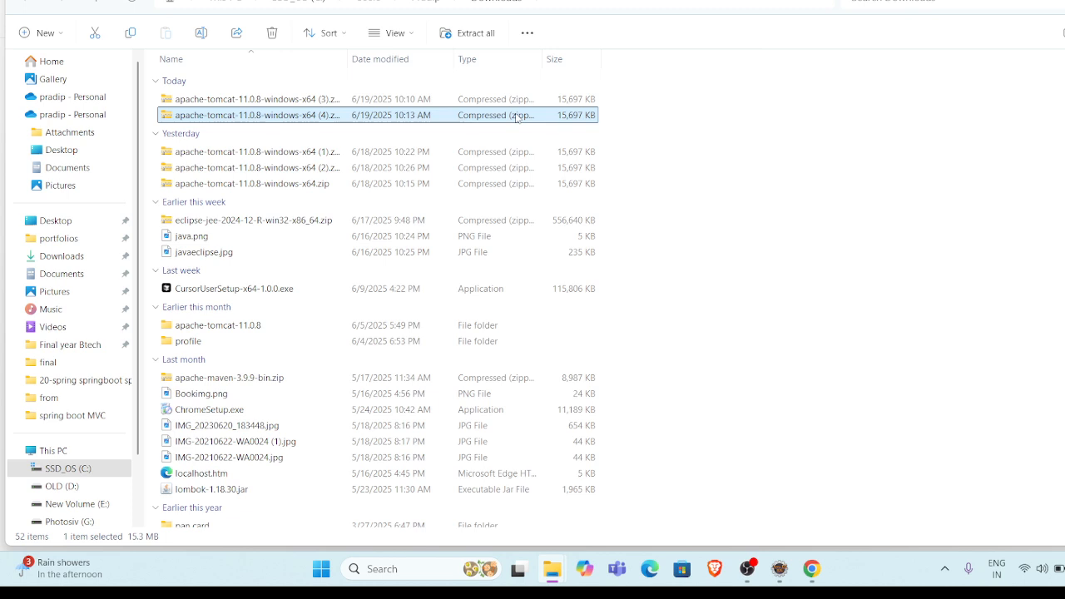
View the WinRAR extraction options for apache-tomcat-11.0.8-windows-x64 (4).zip without extracting it.
right_click(516, 116)
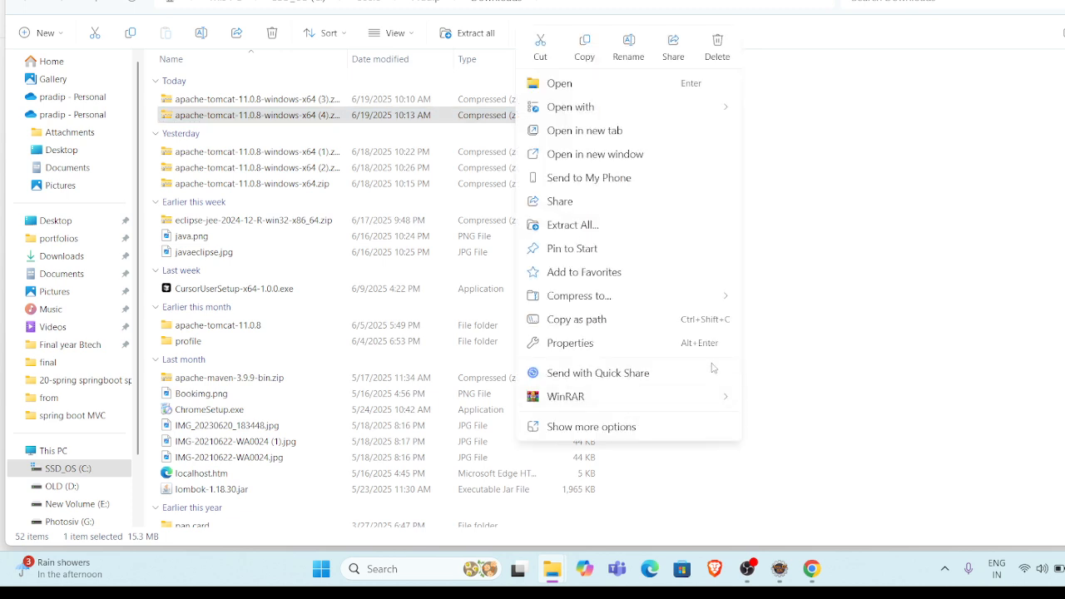
mouse_move(713, 405)
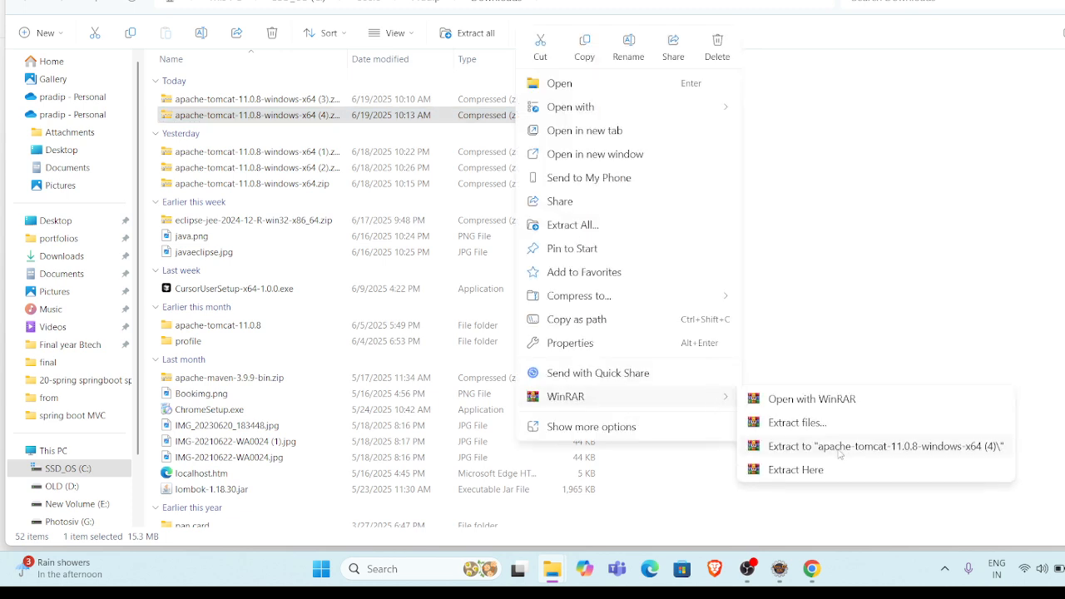
left_click(805, 265)
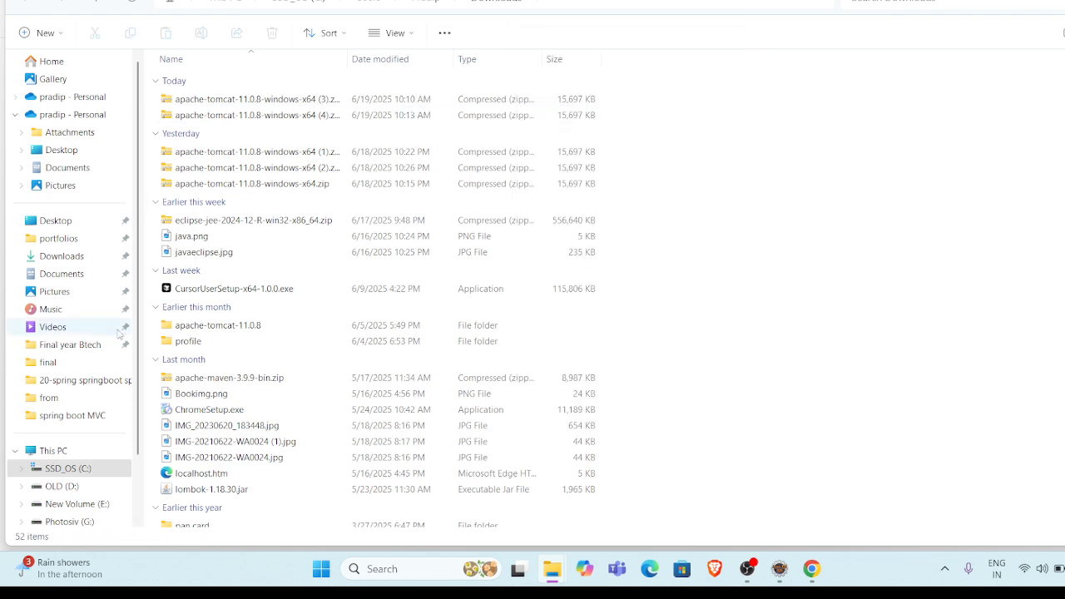
Browse to the Apache Software Foundation folder inside Program Files on the C: drive.
scroll(82, 442, "down", 1)
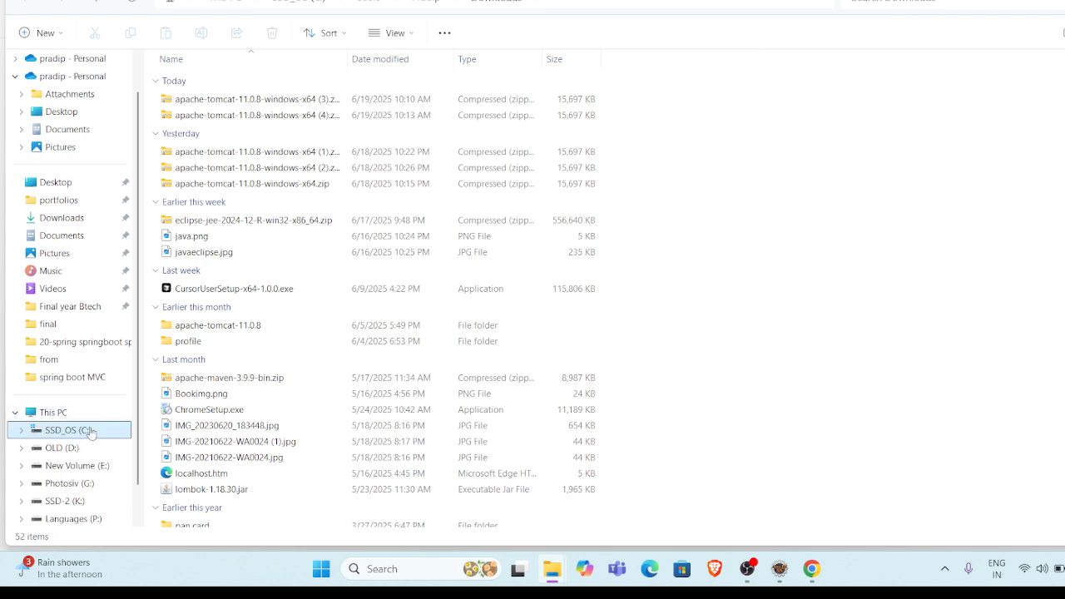
left_click(90, 431)
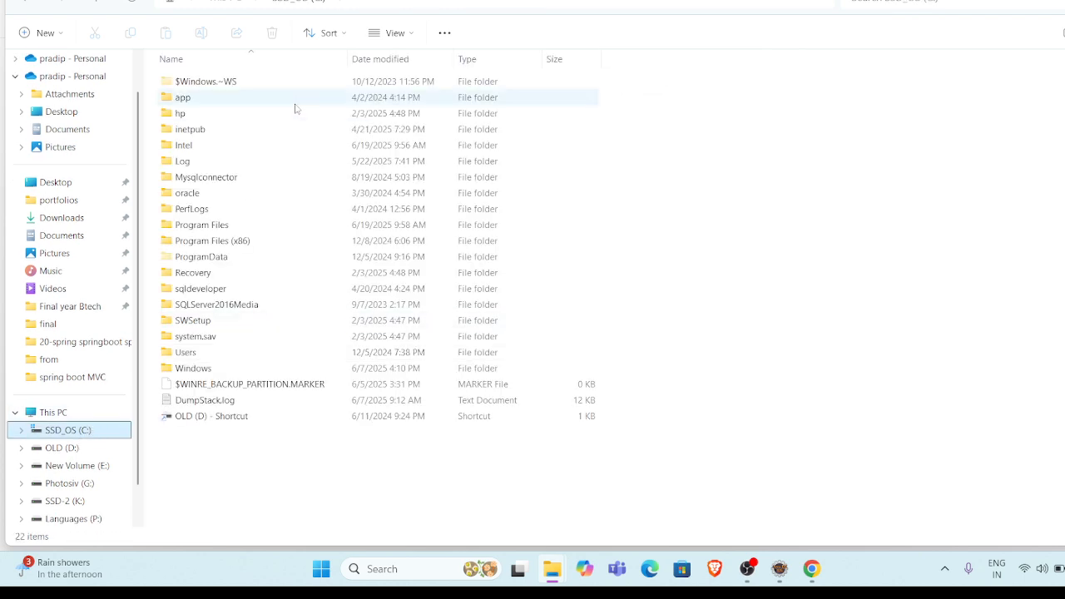
left_click(228, 226)
double_click(229, 224)
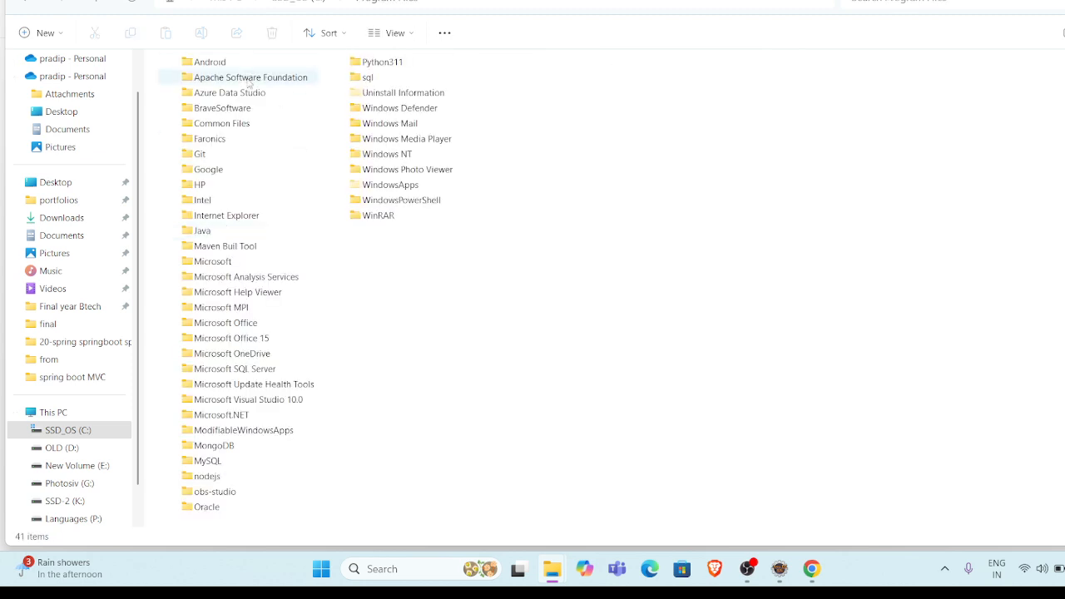
double_click(248, 78)
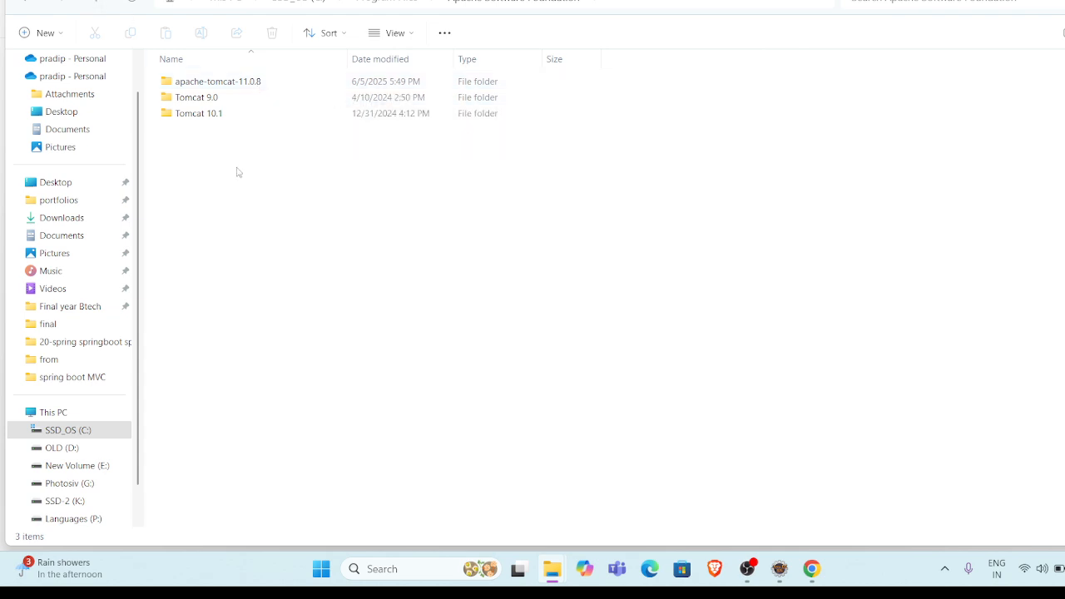
Switch to the Eclipse workspace window and show the Servers view.
key("super+d")
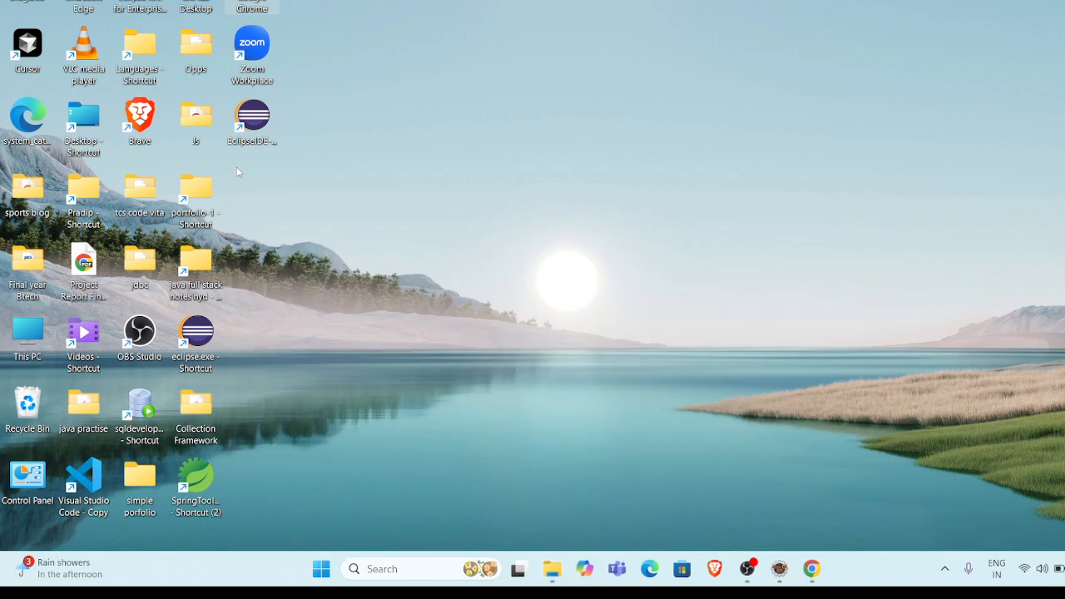
key("alt+Tab")
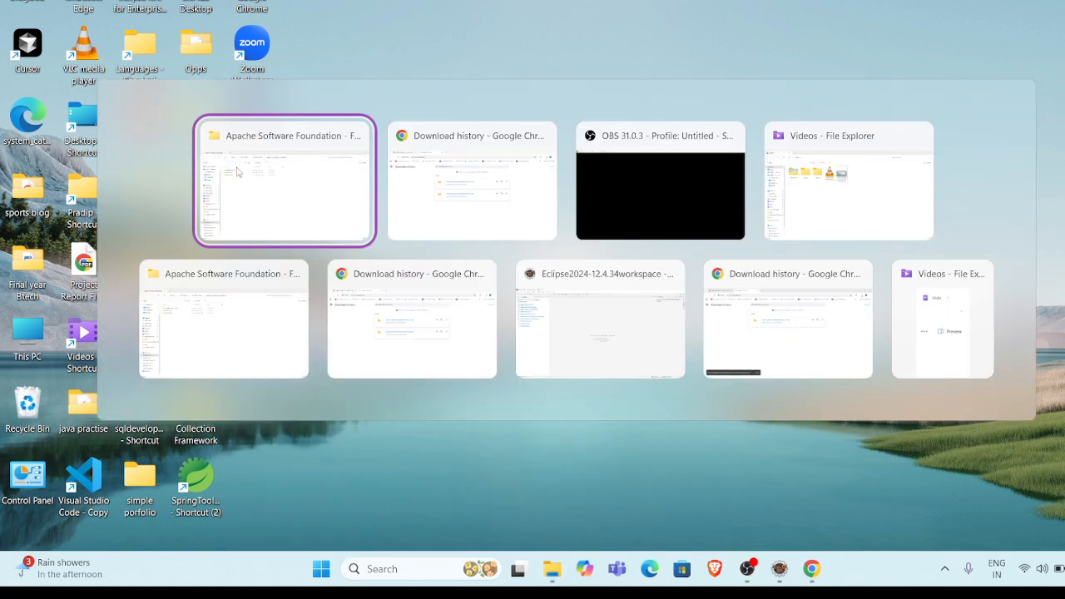
key("Tab")
key("Tab")
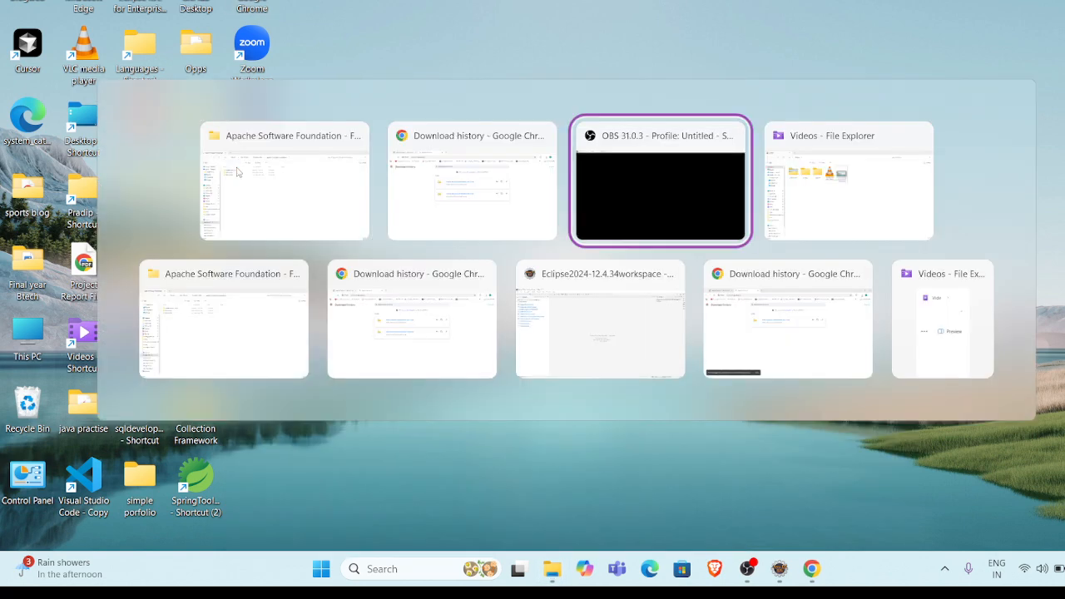
key("Left")
key("Left")
key("Down")
key("Right")
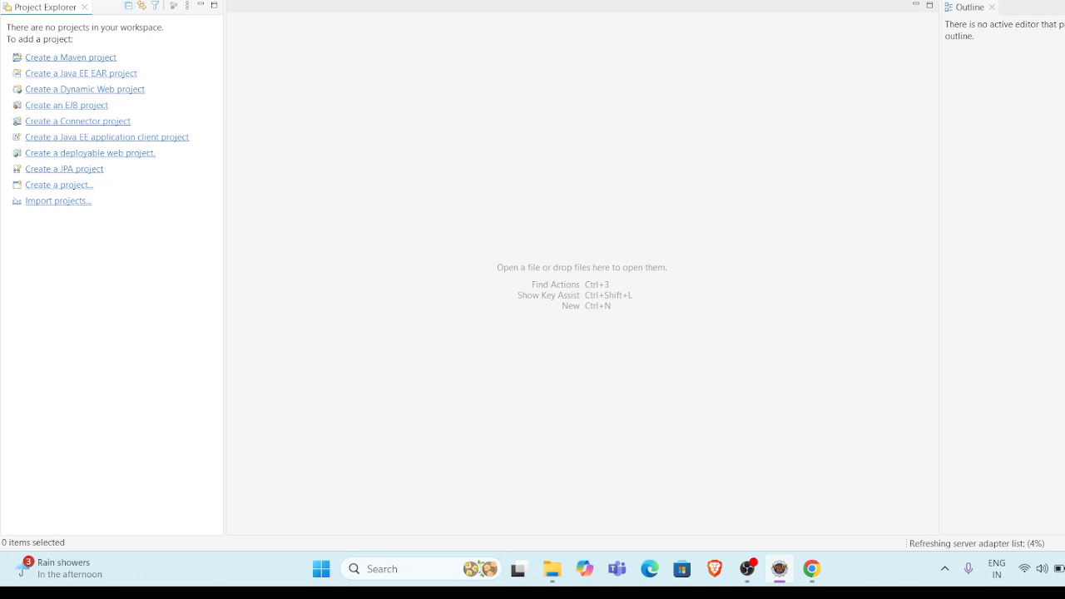
left_click(213, 0)
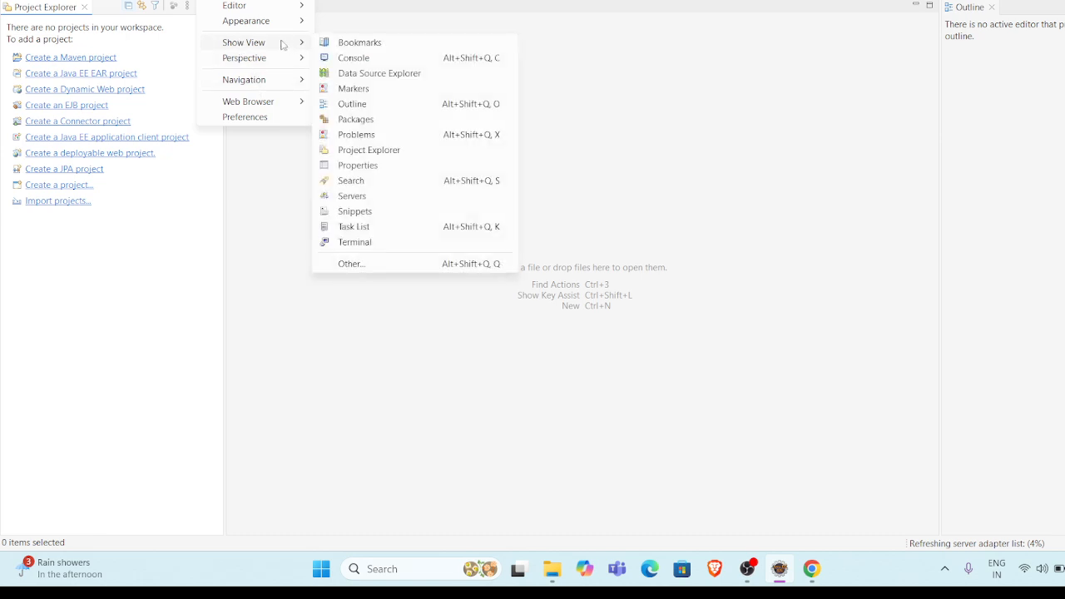
left_click(352, 196)
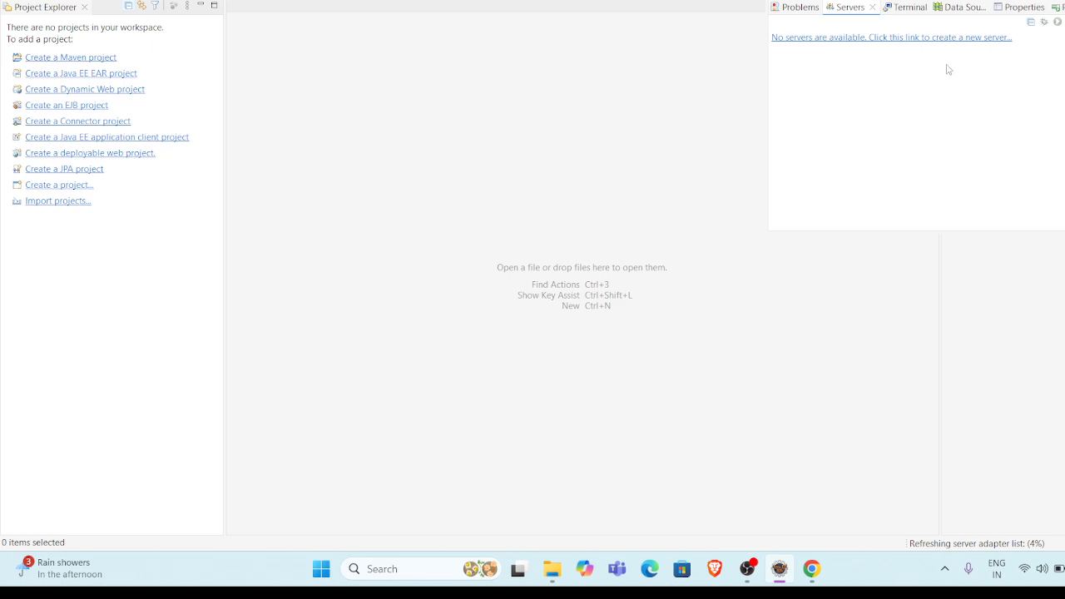
Create a Tomcat v11.0 server on localhost with the Apache Tomcat v11.0 runtime and expand the Servers project.
left_click(918, 41)
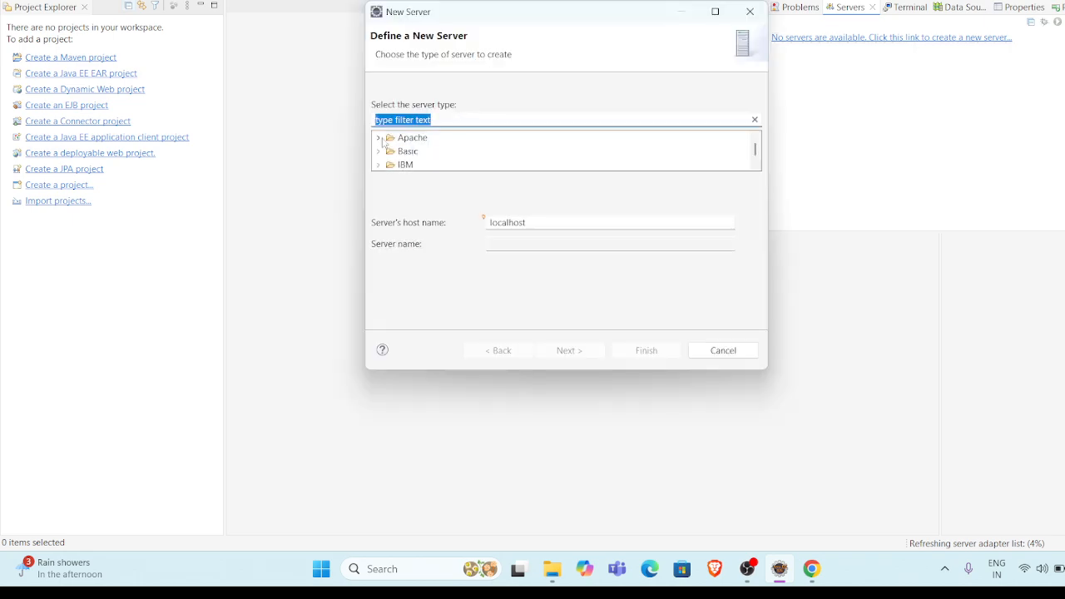
left_click(379, 138)
scroll(435, 156, "down", 1)
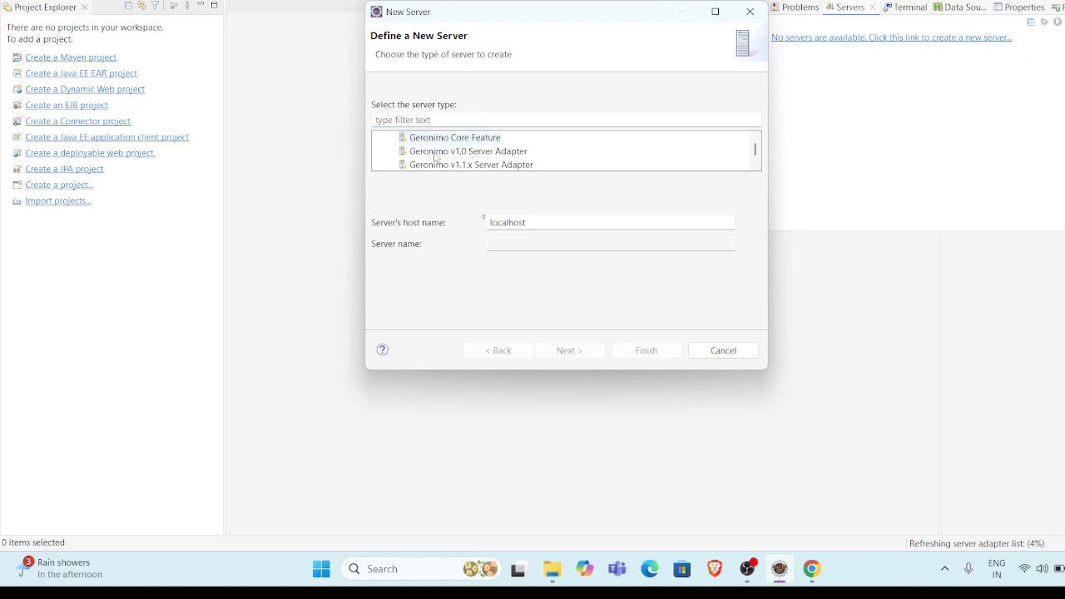
scroll(435, 157, "down", 5)
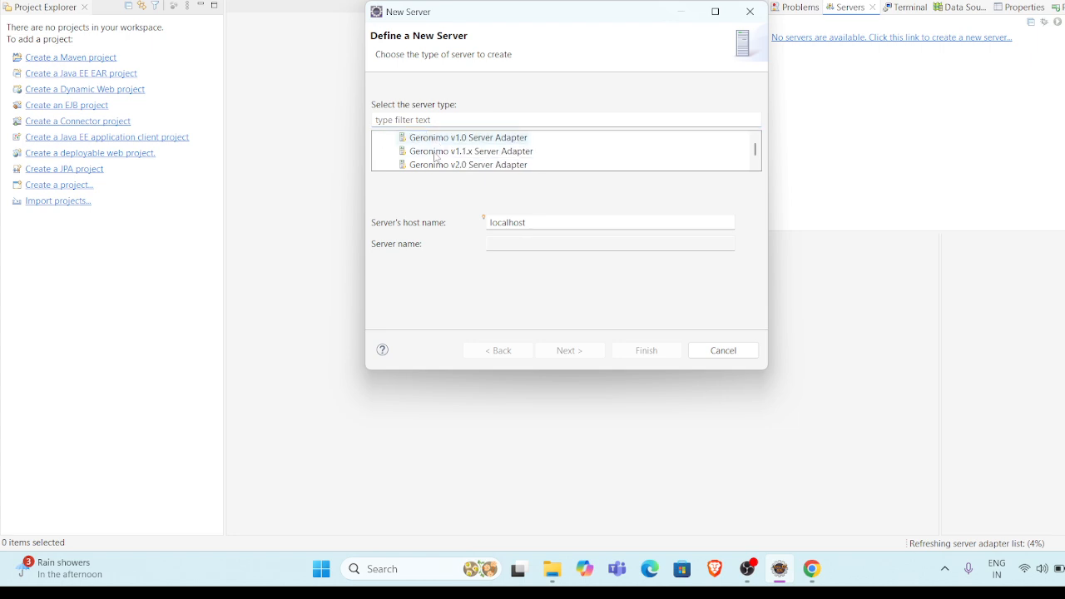
scroll(435, 157, "down", 5)
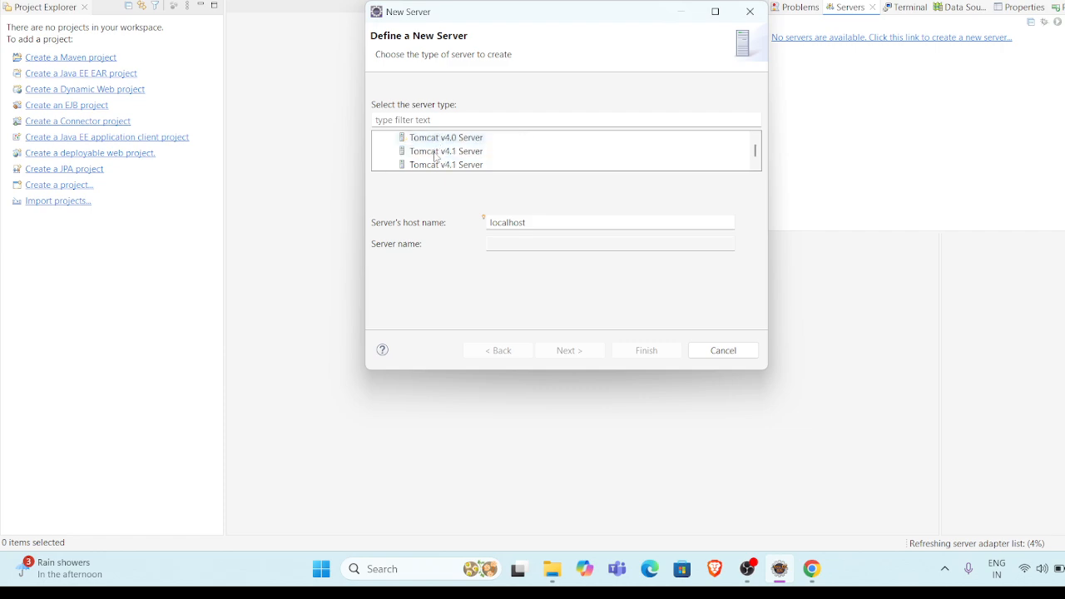
scroll(435, 157, "down", 5)
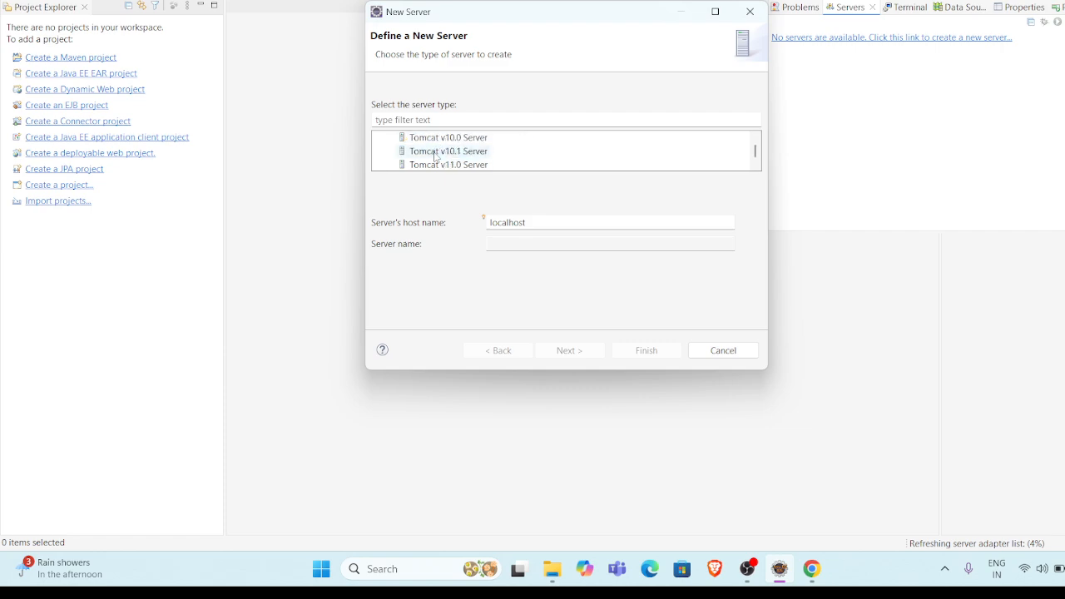
scroll(435, 157, "down", 1)
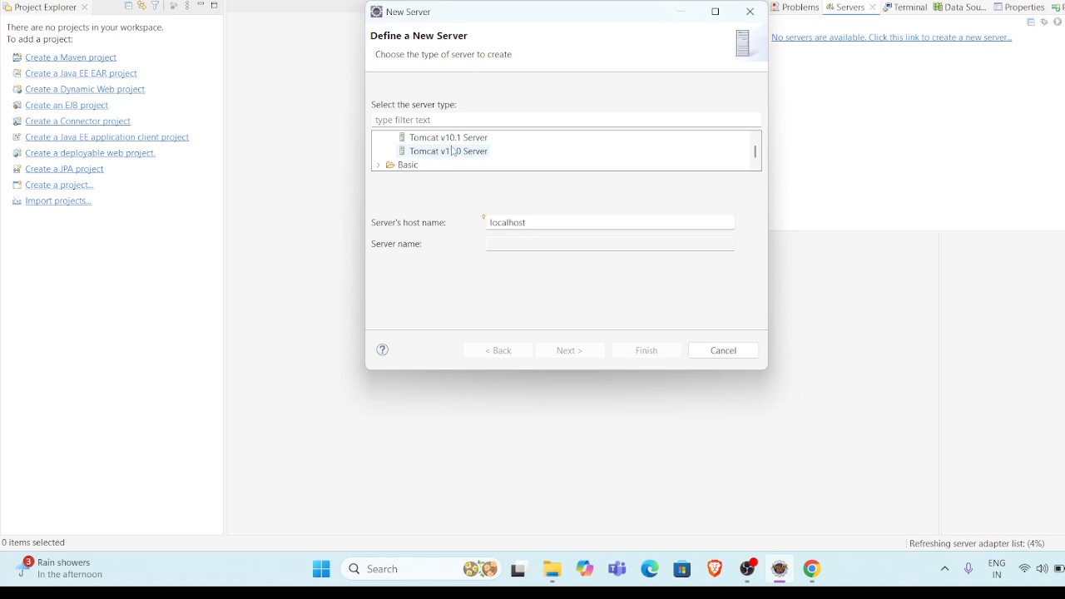
left_click(454, 151)
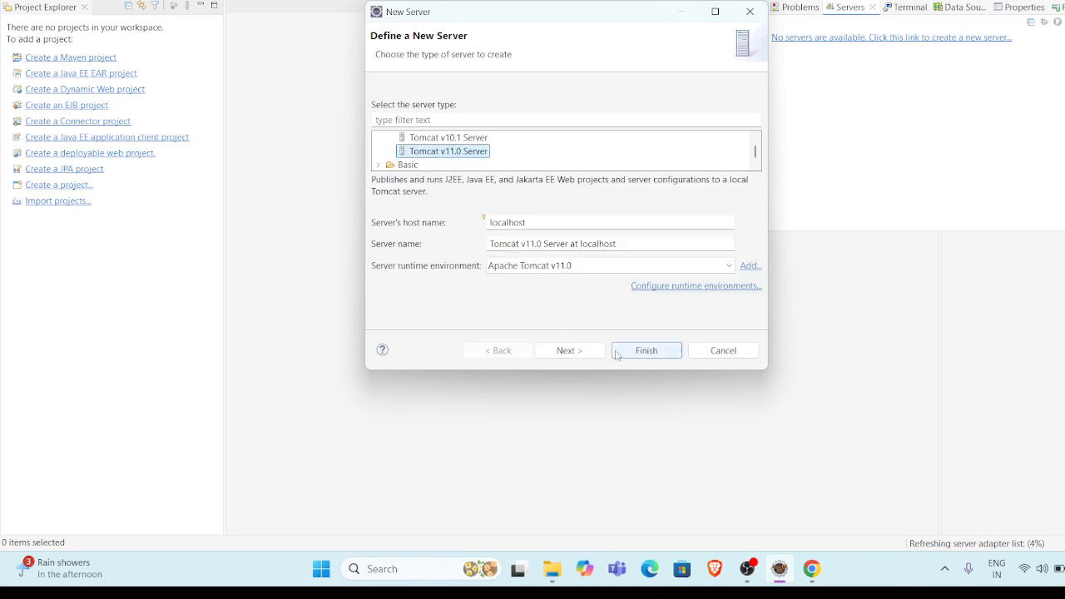
left_click(570, 351)
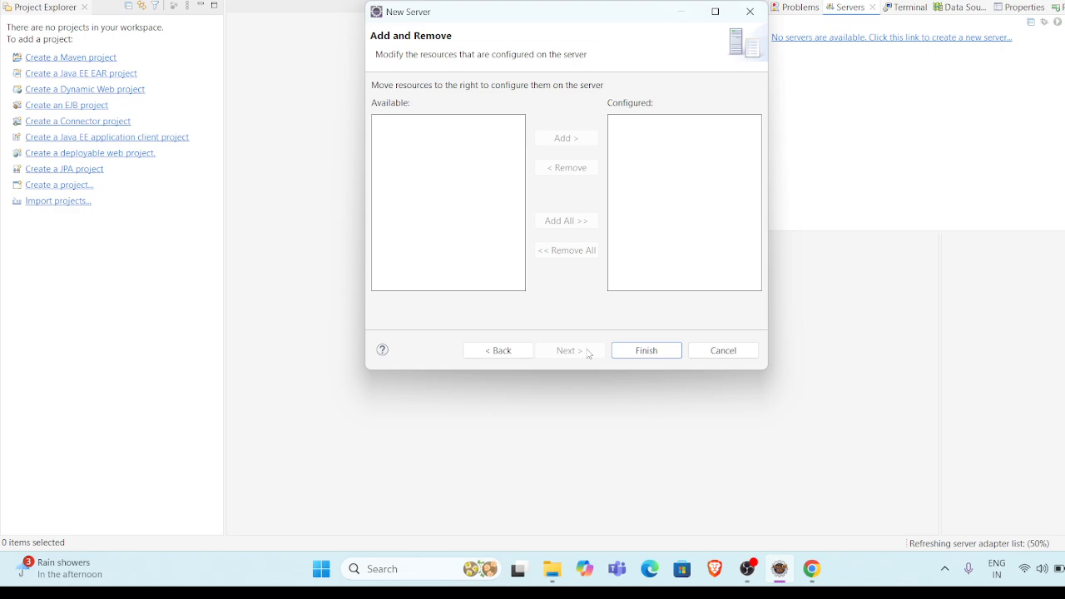
left_click(638, 347)
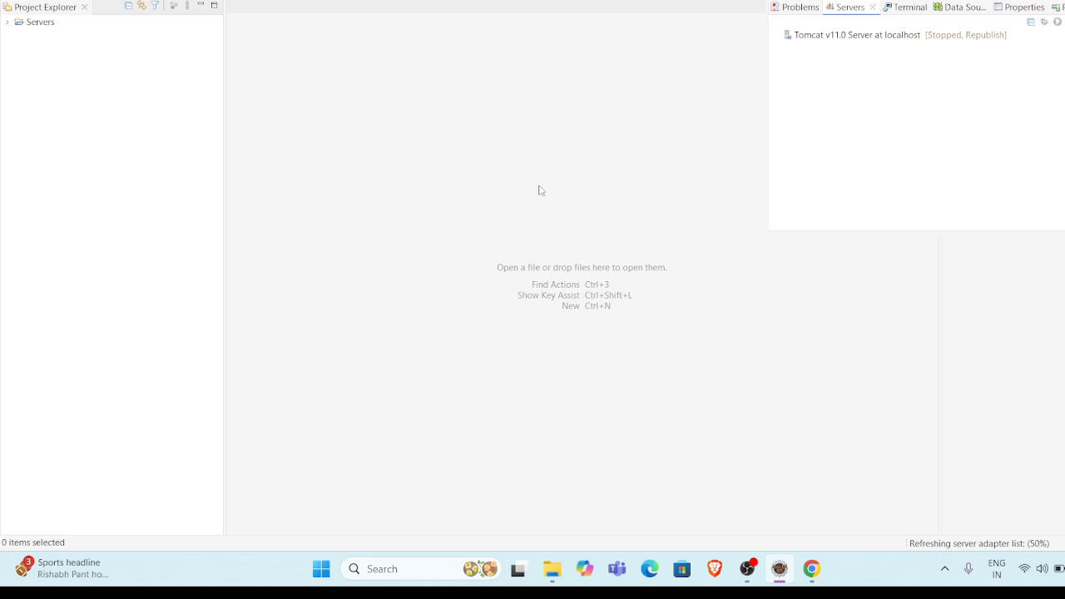
left_click(6, 23)
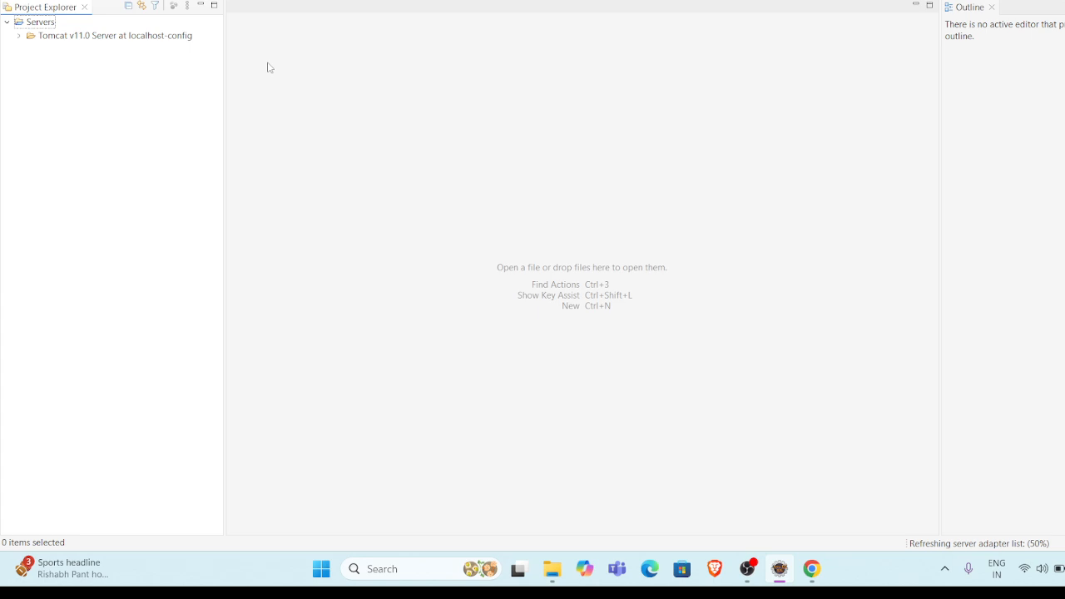
Filter the Eclipse preferences by "ser" and view the Runtime Environments page under Server.
left_click(213, 0)
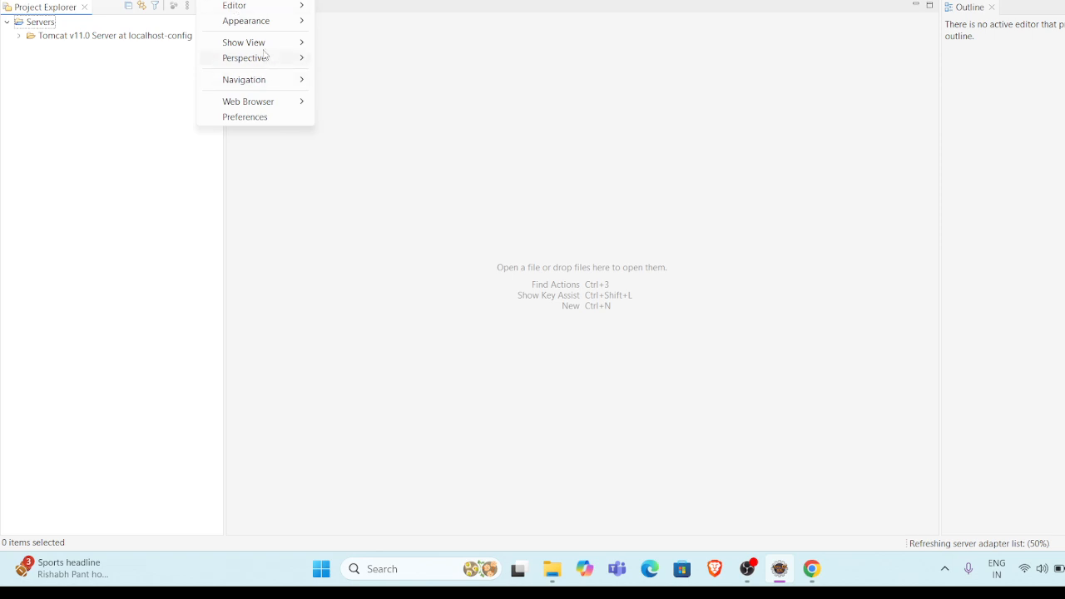
left_click(257, 118)
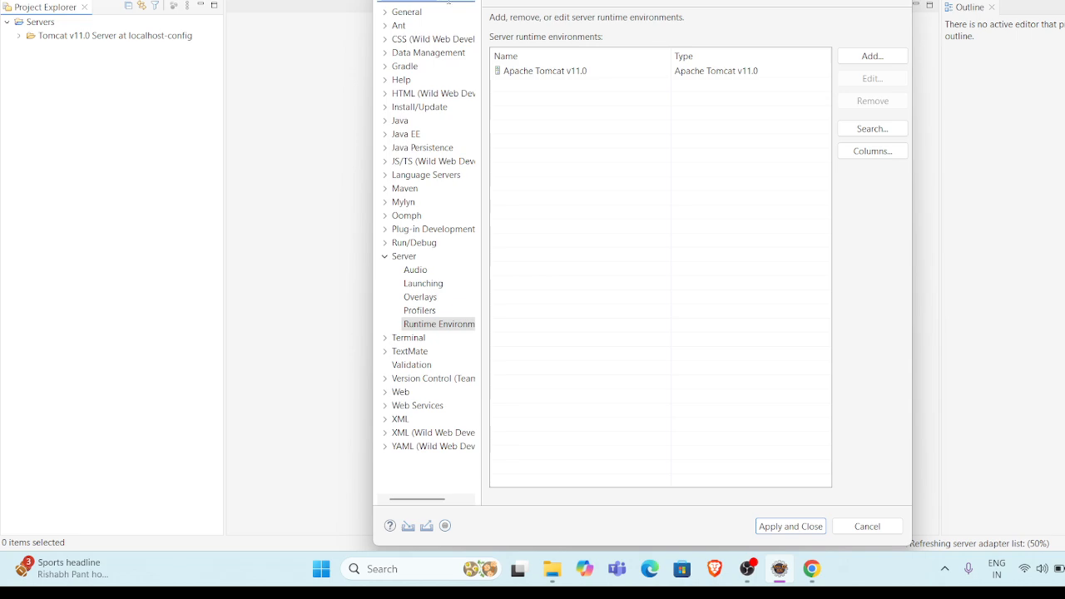
type("ser")
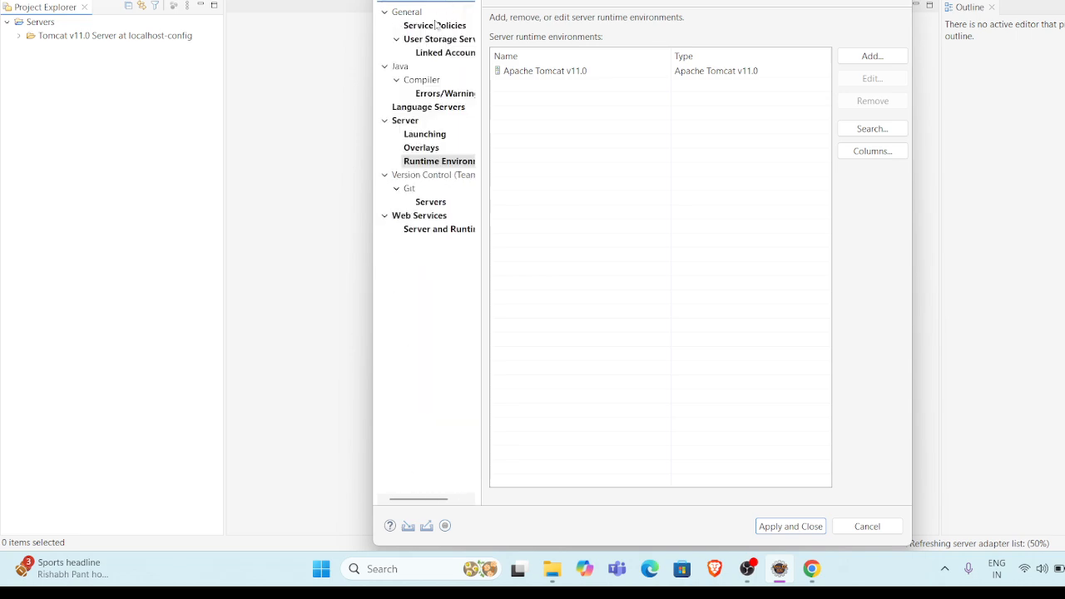
left_click(442, 162)
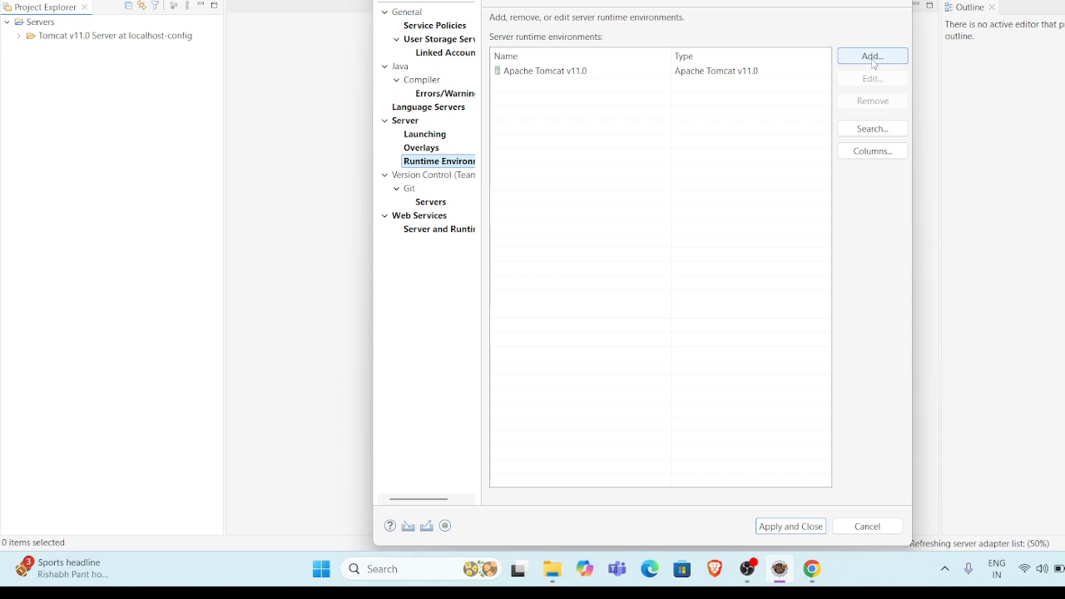
key("super+d")
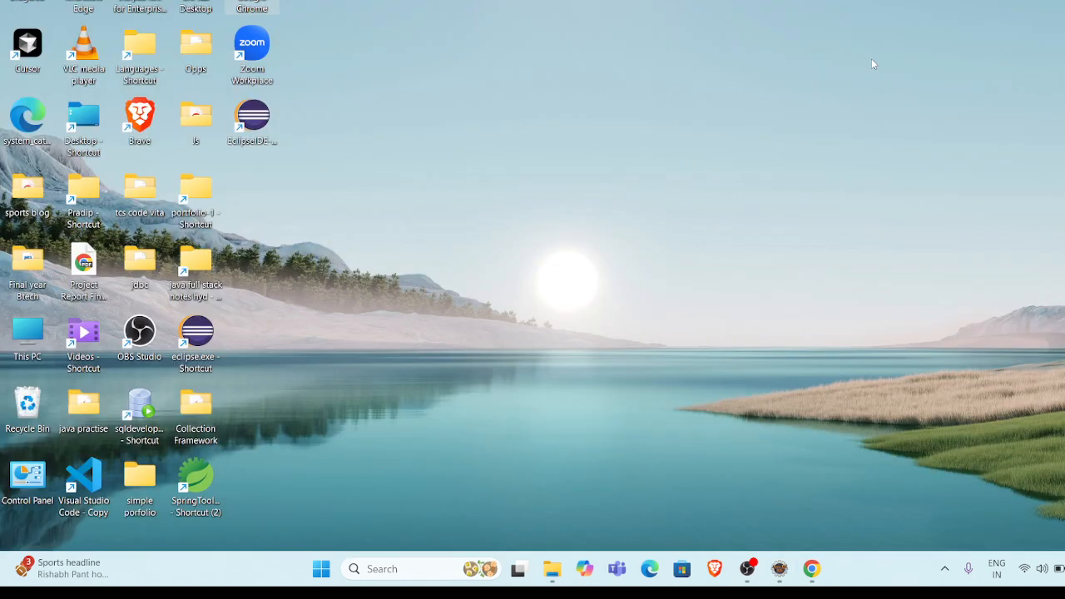
key("alt+Tab")
key("alt+Tab")
key("alt+Tab")
key("alt+Tab")
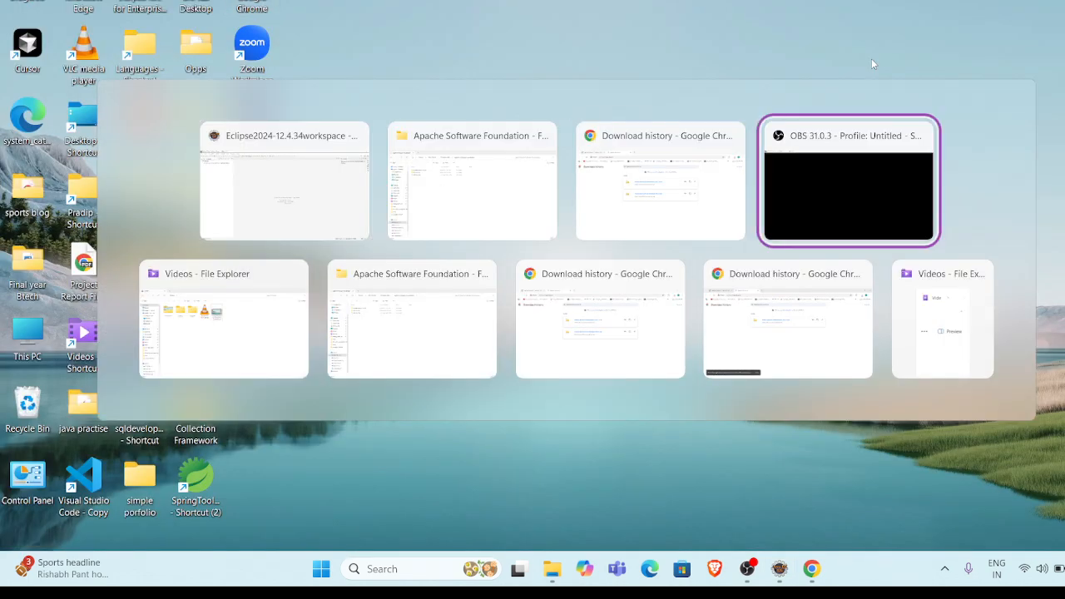